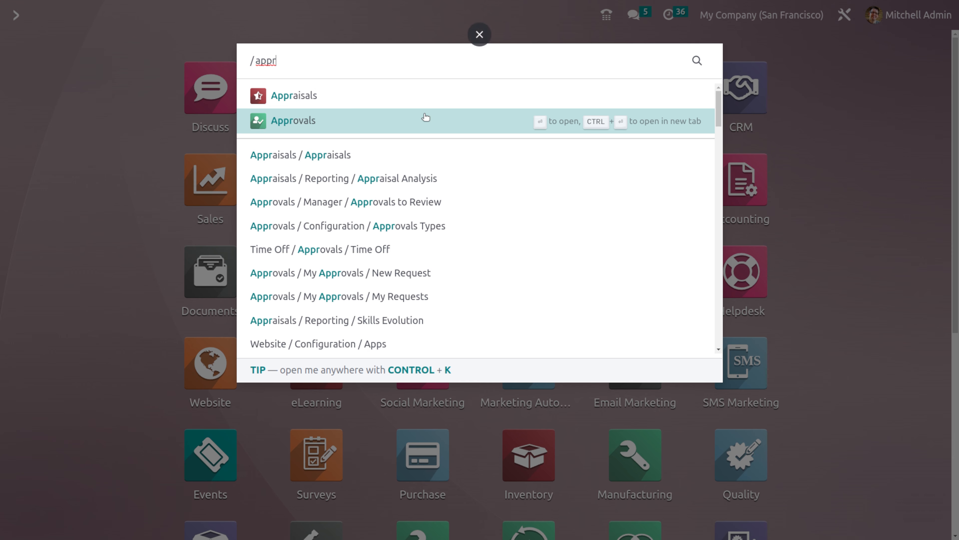
Open the Approvals app and go to its list of approval types.
{"action": "left_click", "coordinate": [411, 118]}
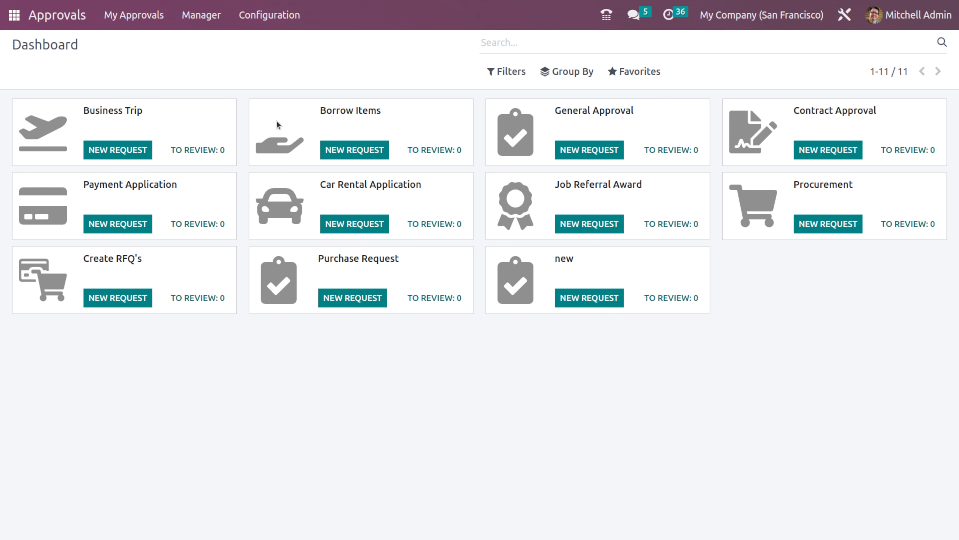
{"action": "left_click", "coordinate": [278, 14]}
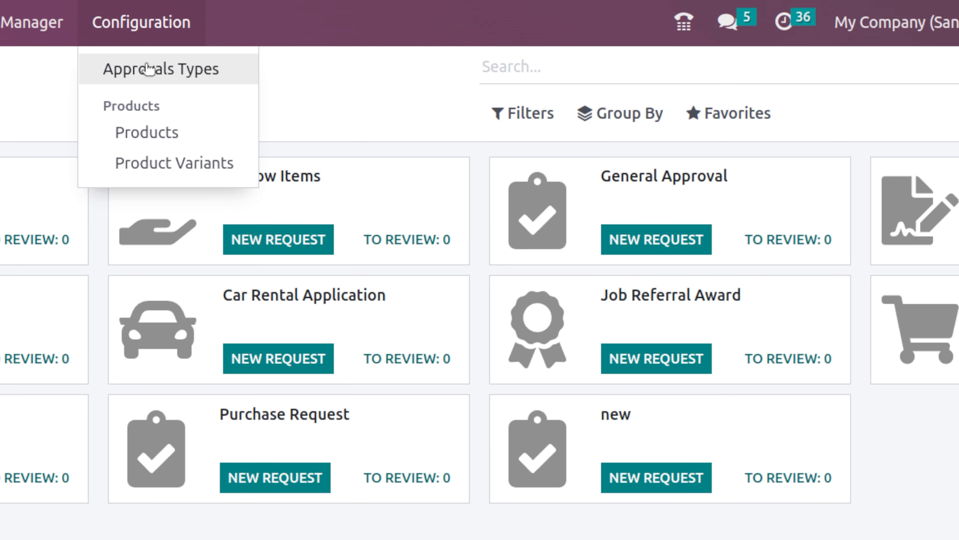
{"action": "left_click", "coordinate": [175, 84]}
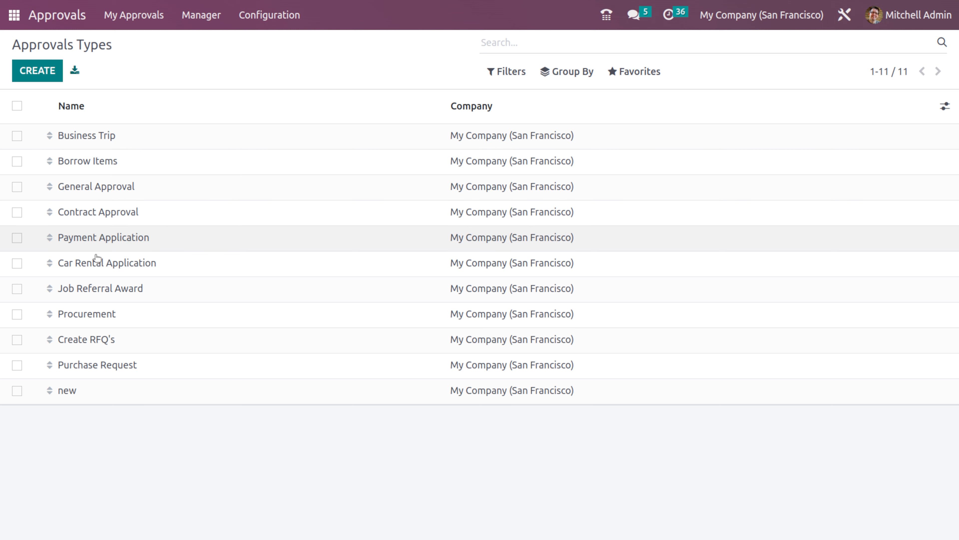
Review the configuration of the Business Trip approval type and return to the approval types list.
{"action": "left_click", "coordinate": [184, 146]}
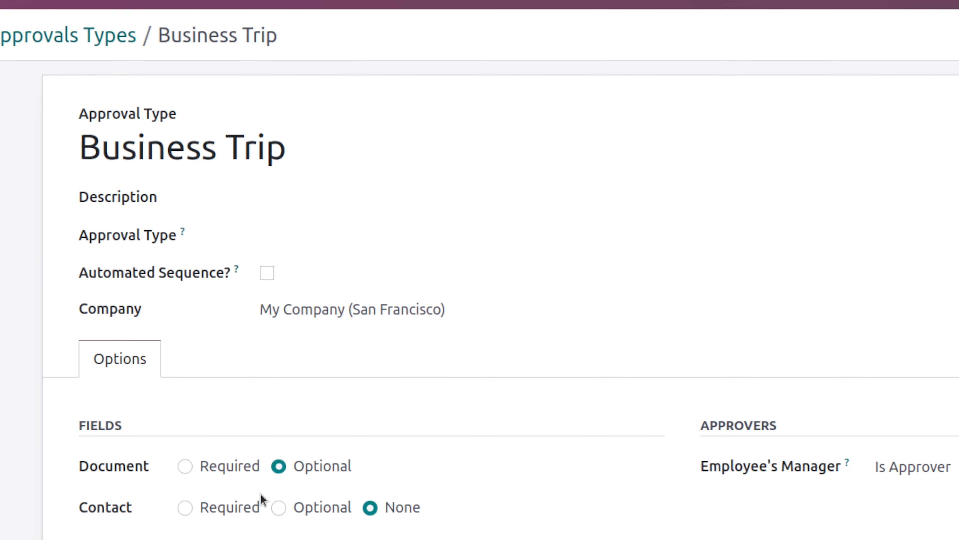
{"action": "scroll", "coordinate": [261, 502], "scroll_direction": "down", "scroll_amount": 4}
{"action": "scroll", "coordinate": [261, 502], "scroll_direction": "up", "scroll_amount": 1}
{"action": "scroll", "coordinate": [480, 340], "scroll_direction": "up", "scroll_amount": 3}
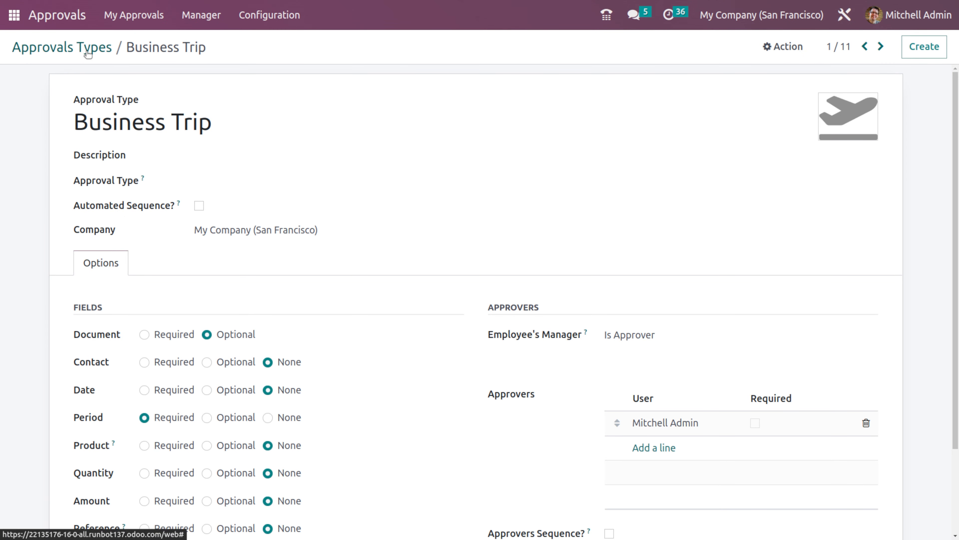
{"action": "left_click", "coordinate": [81, 47]}
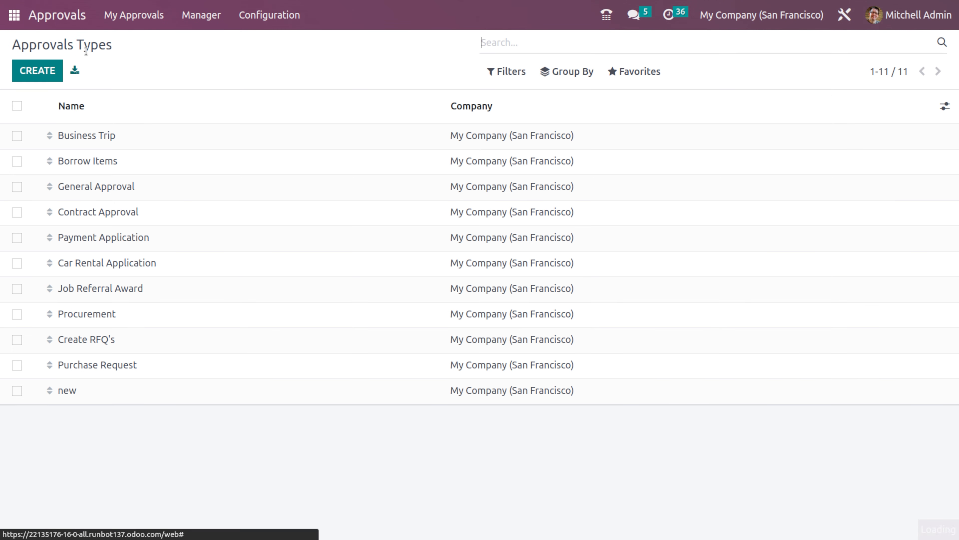
Create a new approval type named Tour.
{"action": "left_click", "coordinate": [38, 72]}
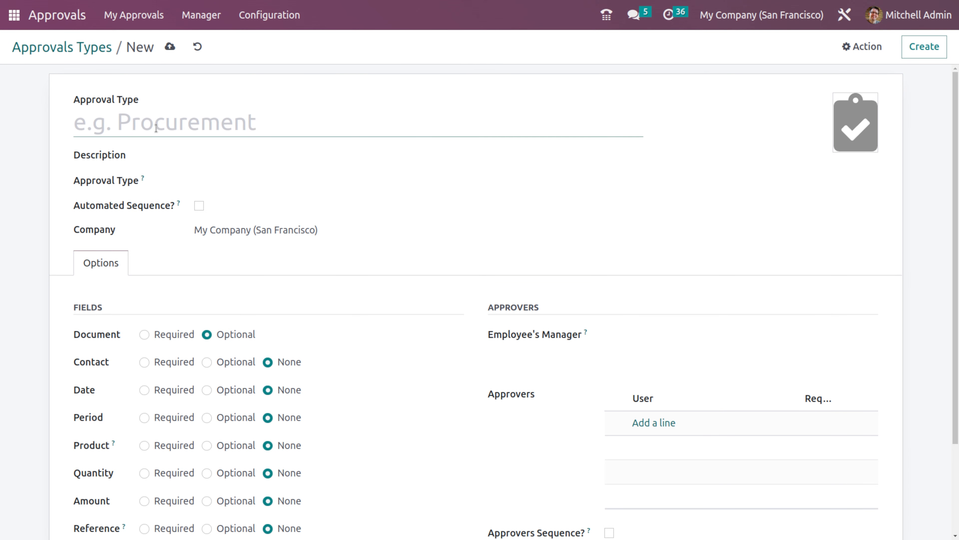
{"action": "type", "text": "tr"}
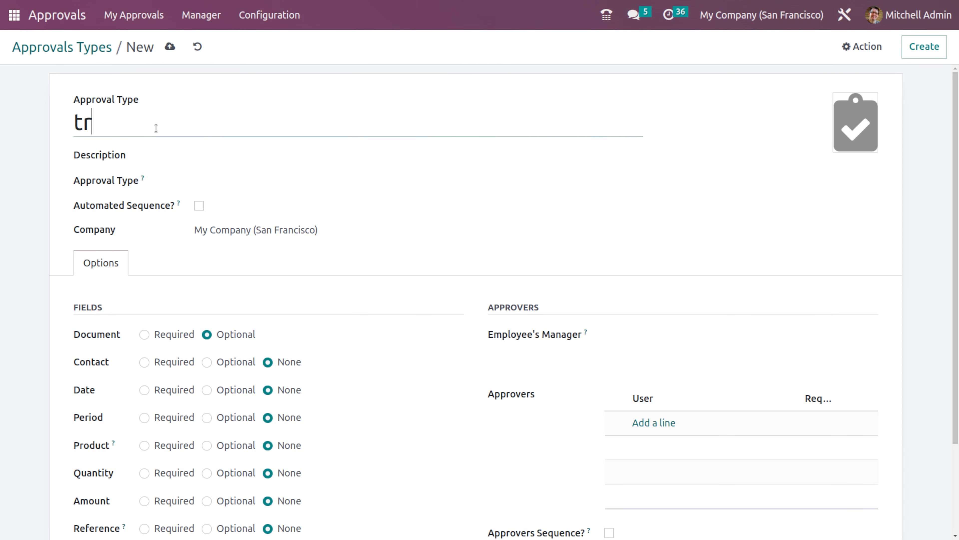
{"action": "key", "text": "BackSpace"}
{"action": "key", "text": "BackSpace"}
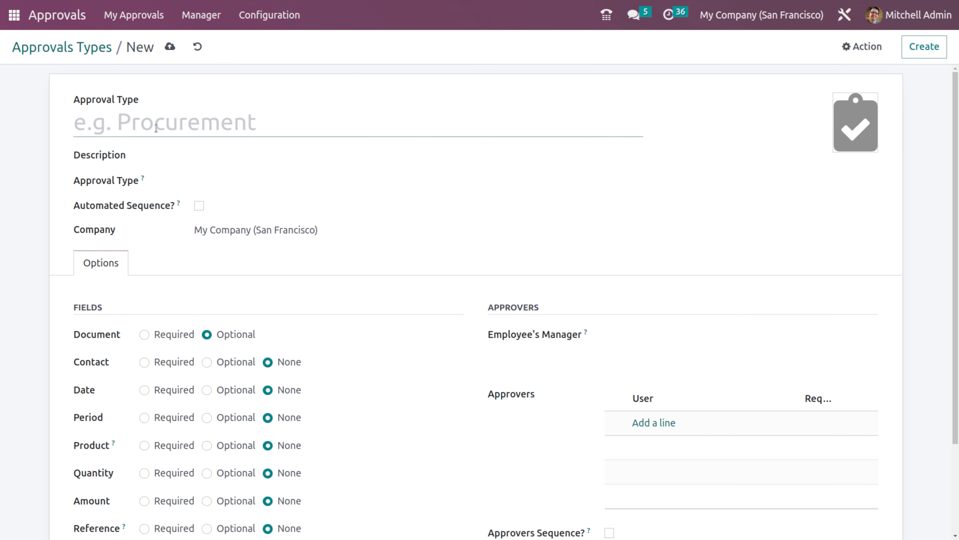
{"action": "type", "text": "t"}
{"action": "key", "text": "BackSpace"}
{"action": "type", "text": "Tou"}
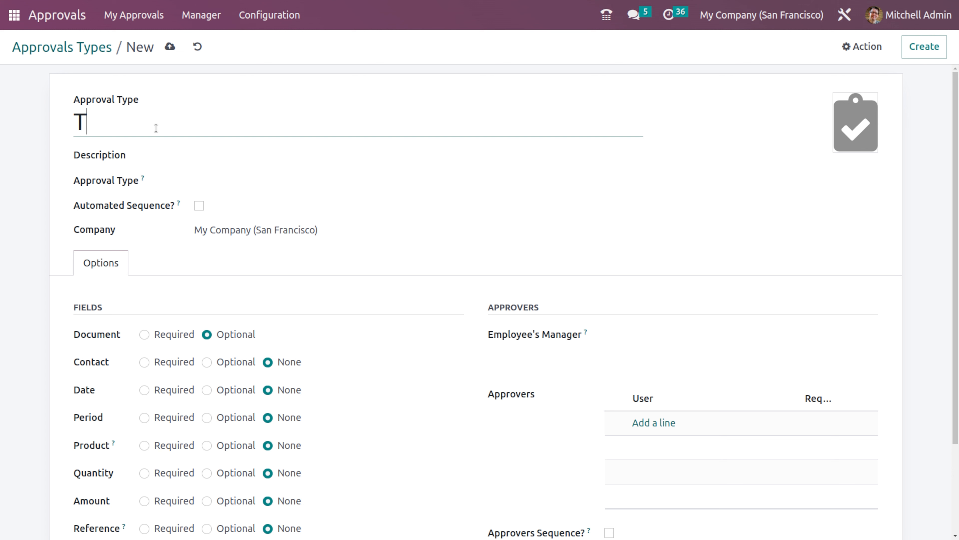
{"action": "type", "text": "r"}
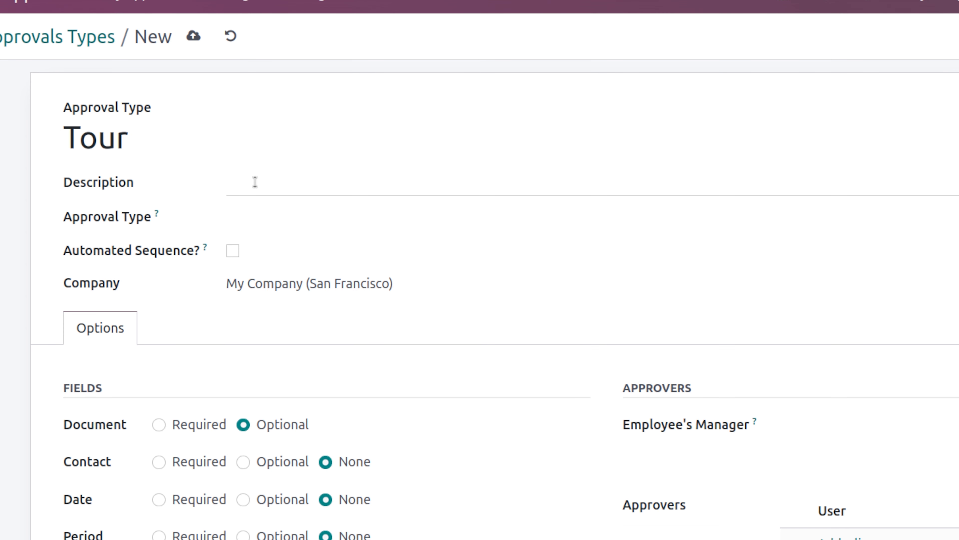
{"action": "left_click", "coordinate": [256, 182]}
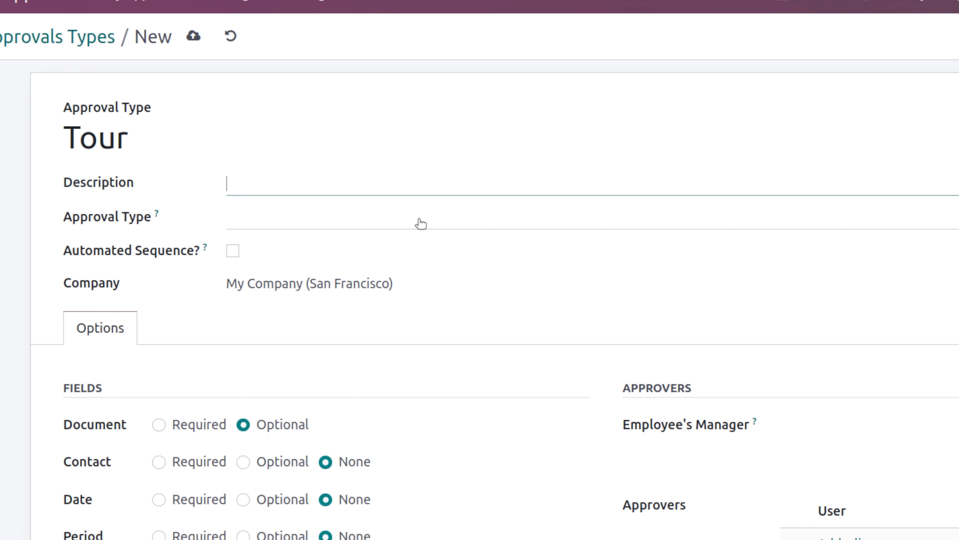
{"action": "left_click", "coordinate": [421, 223]}
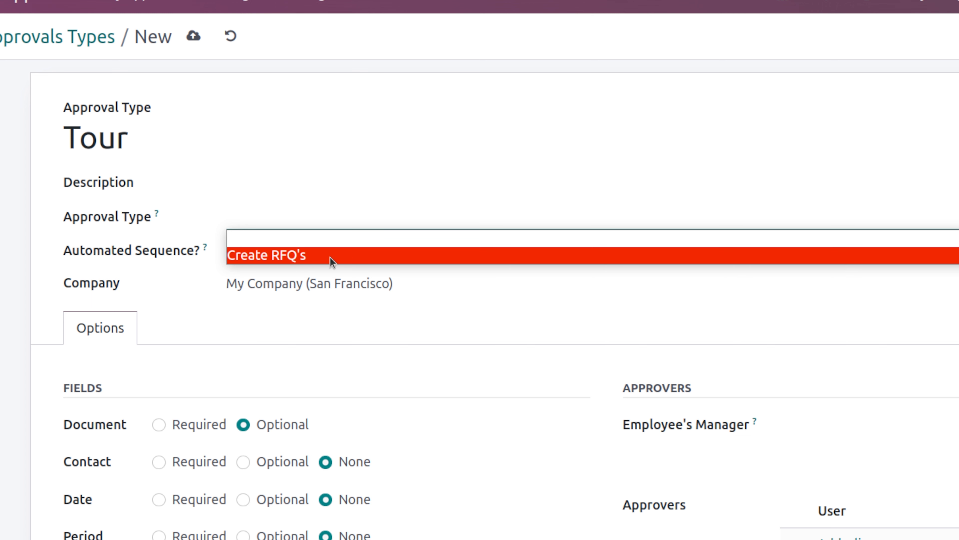
{"action": "left_click", "coordinate": [300, 238]}
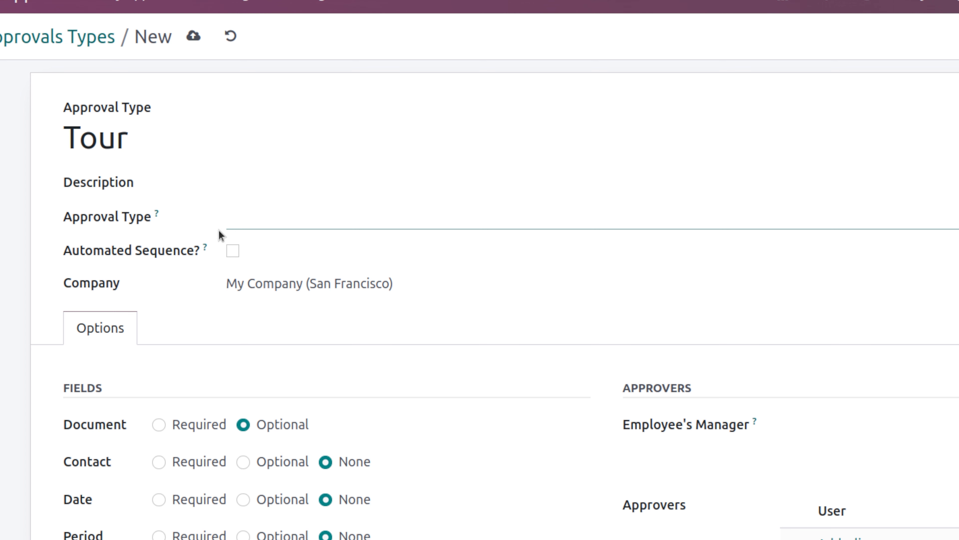
{"action": "left_click", "coordinate": [233, 251]}
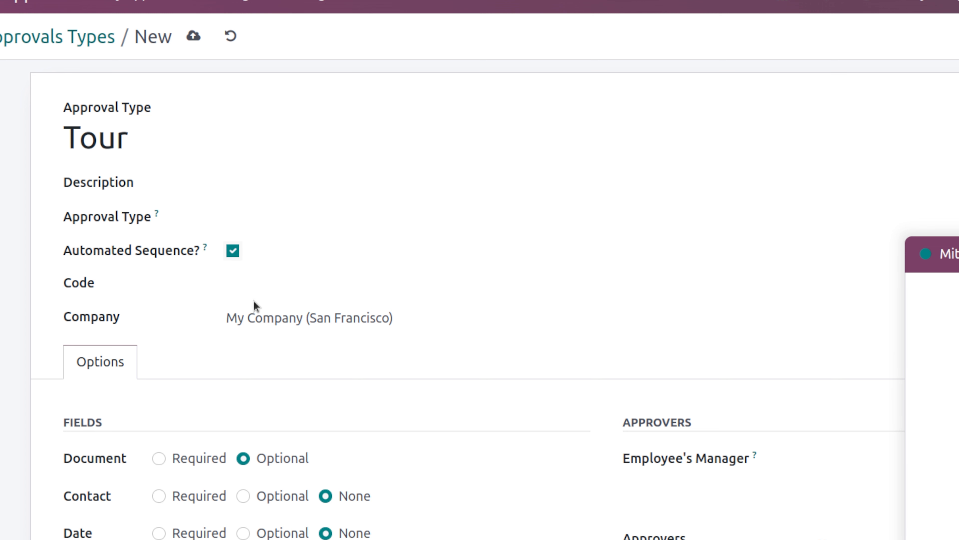
{"action": "left_click", "coordinate": [265, 285]}
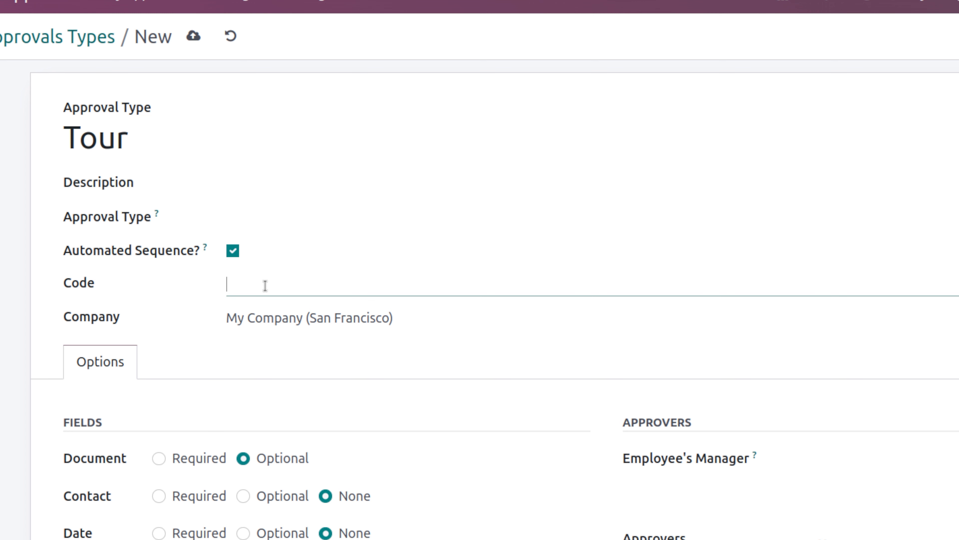
{"action": "left_click", "coordinate": [232, 251]}
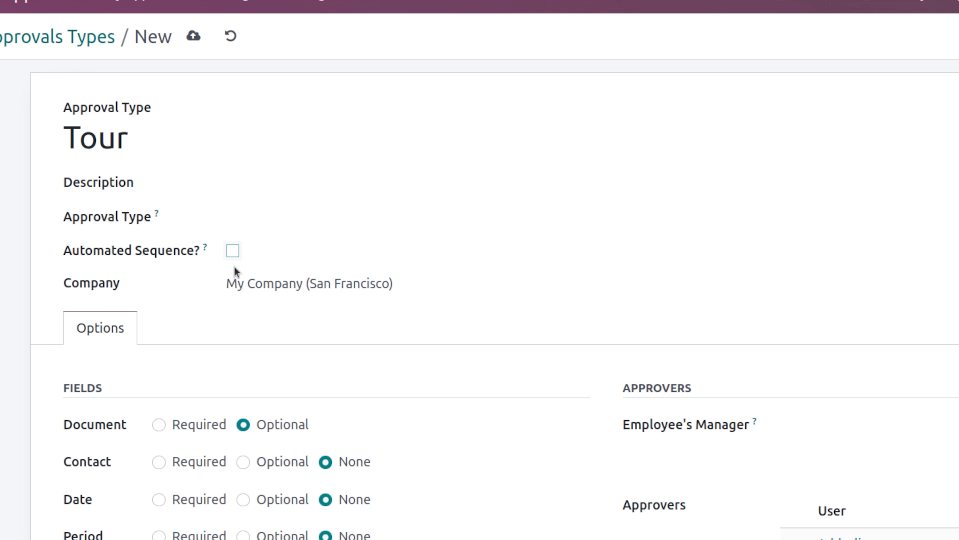
Make the Contact and Date fields optional for the Tour approval type.
{"action": "scroll", "coordinate": [349, 398], "scroll_direction": "down", "scroll_amount": 3}
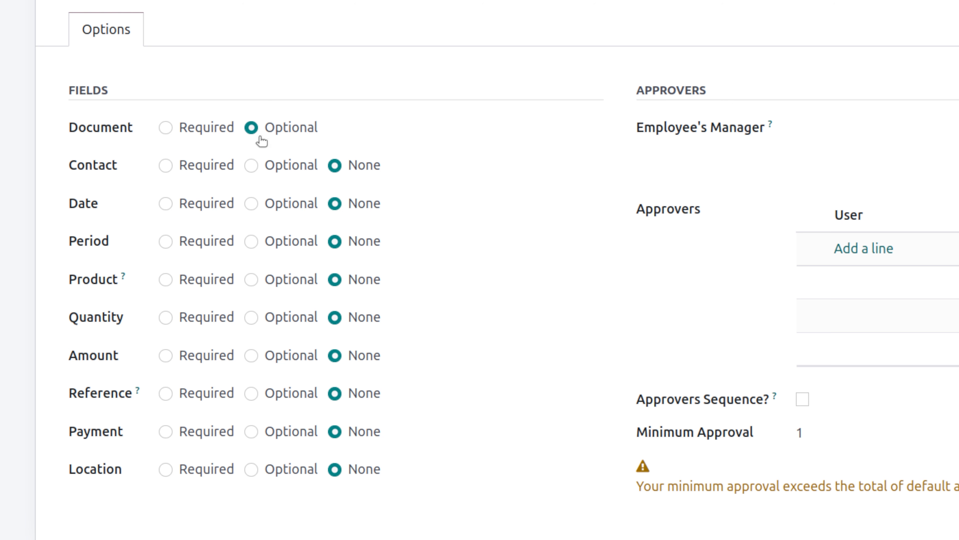
{"action": "left_click", "coordinate": [252, 166]}
{"action": "left_click", "coordinate": [251, 204]}
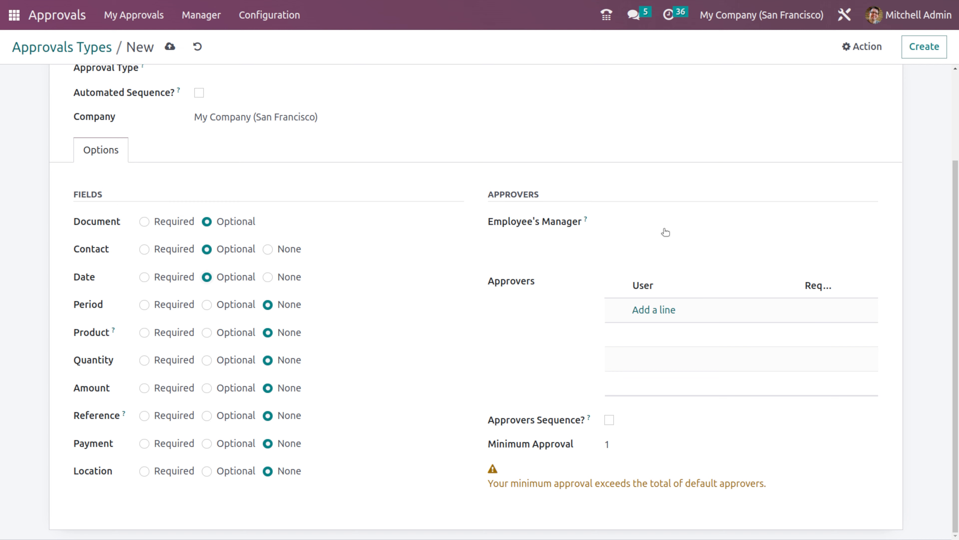
Set the Employee's Manager option to Is Approver for the Tour approval type.
{"action": "left_click", "coordinate": [546, 111]}
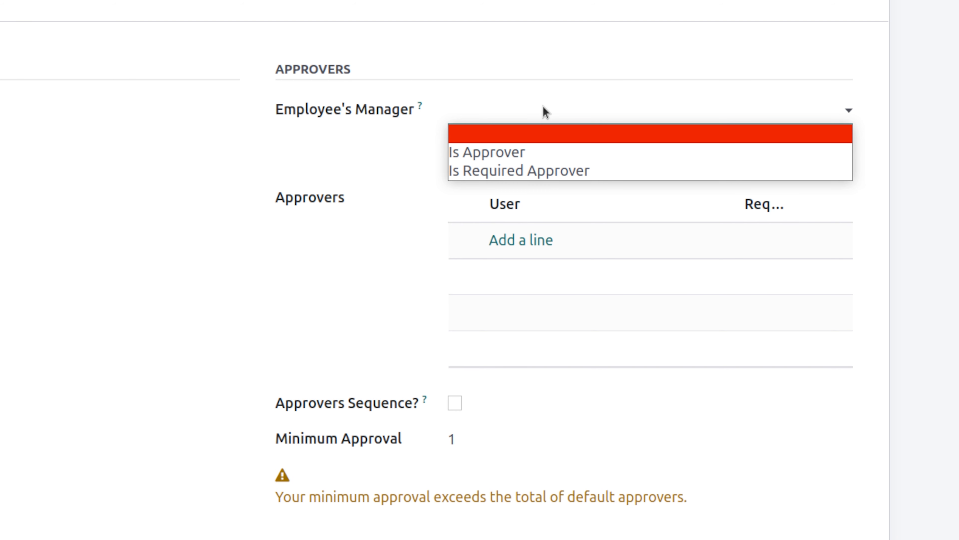
{"action": "left_click", "coordinate": [524, 141]}
{"action": "left_click", "coordinate": [506, 121]}
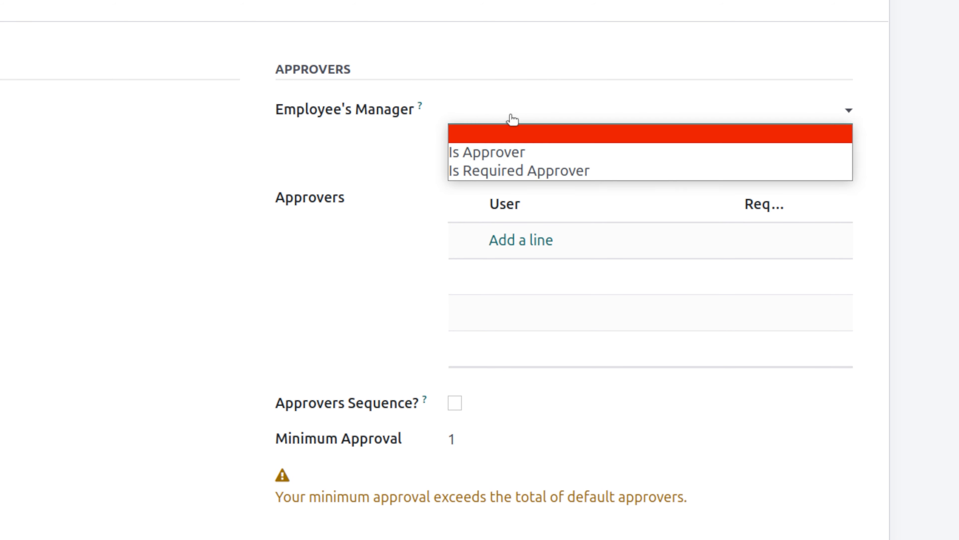
{"action": "left_click", "coordinate": [487, 153]}
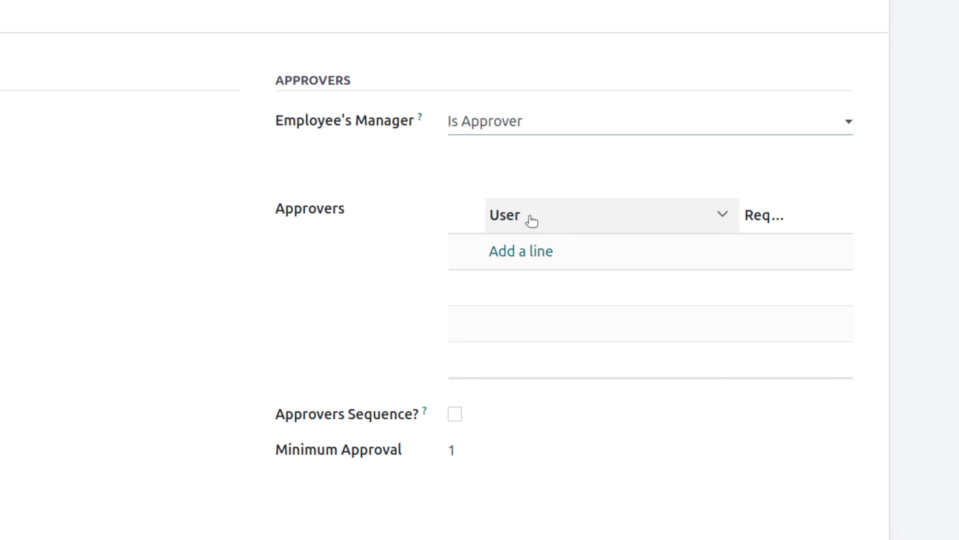
Add the administrator user to the approvers and mark that approver as required.
{"action": "left_click", "coordinate": [533, 251]}
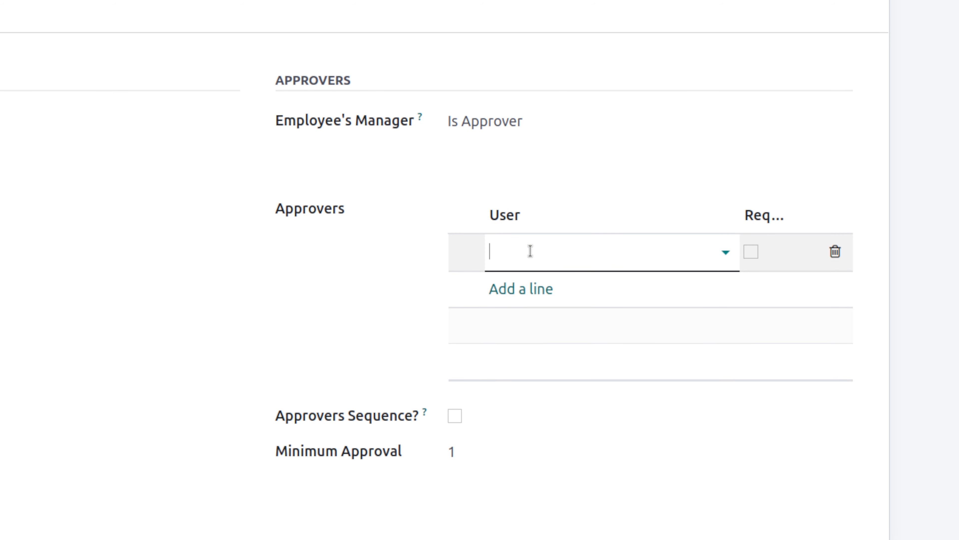
{"action": "left_click", "coordinate": [530, 251]}
{"action": "left_click", "coordinate": [542, 334]}
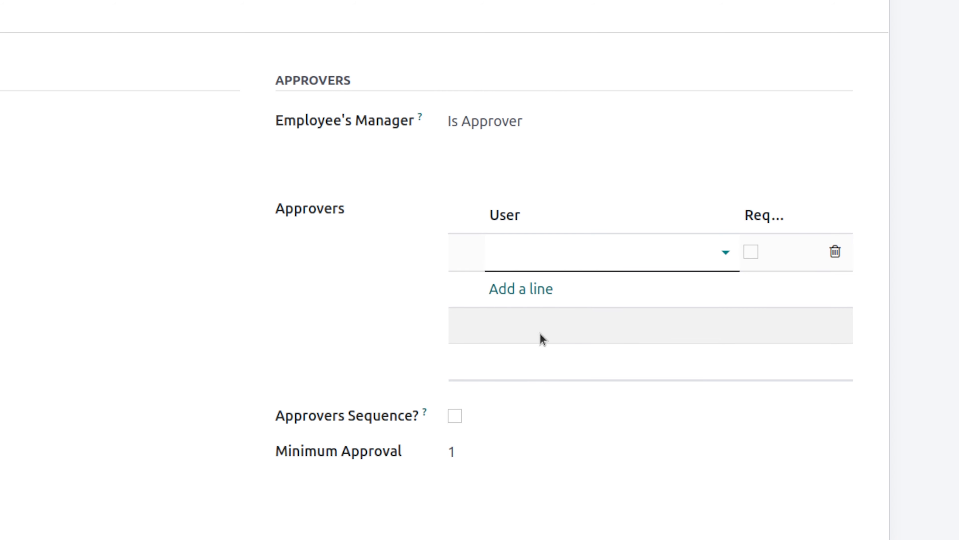
{"action": "left_click", "coordinate": [752, 251]}
{"action": "left_click", "coordinate": [230, 296]}
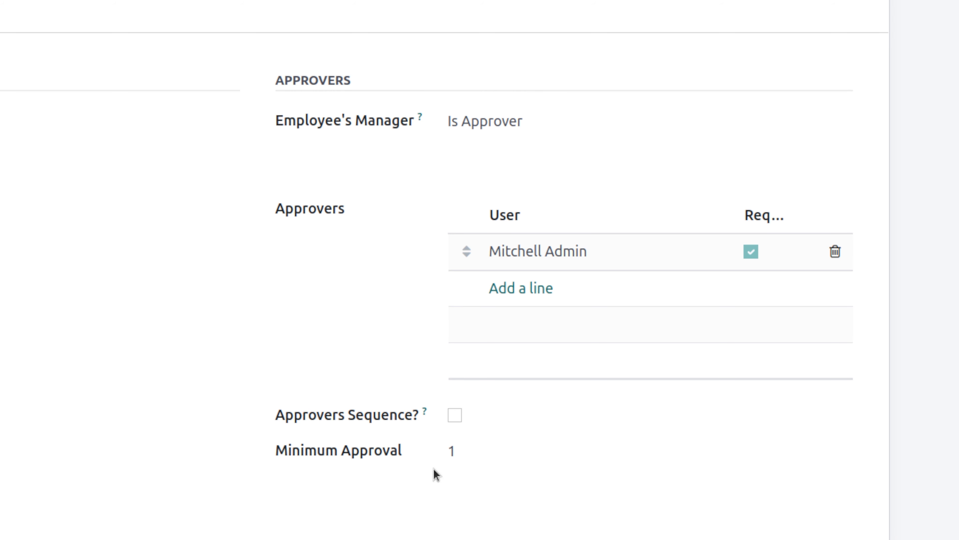
Enable the approvers sequence with a minimum approval of 1 and save the Tour approval type.
{"action": "left_click", "coordinate": [458, 427]}
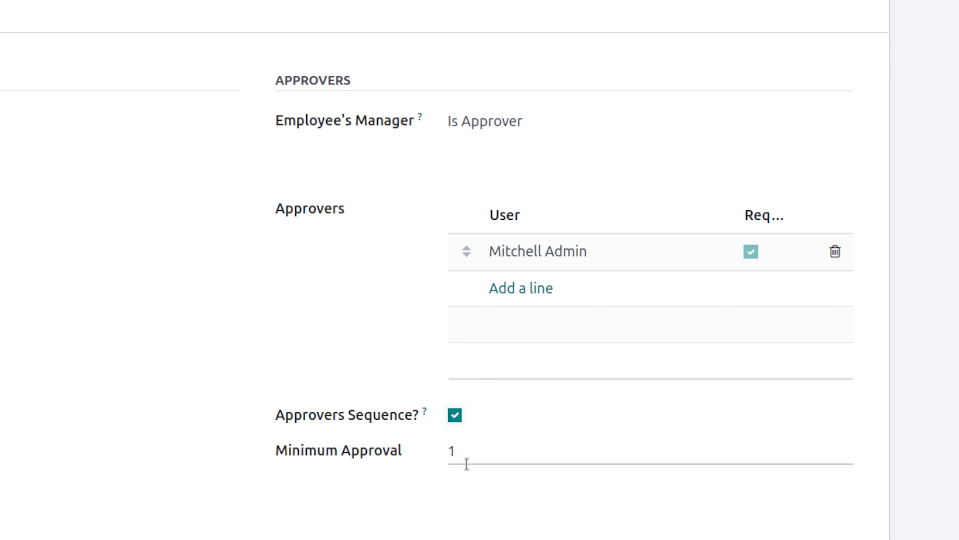
{"action": "left_click", "coordinate": [467, 463]}
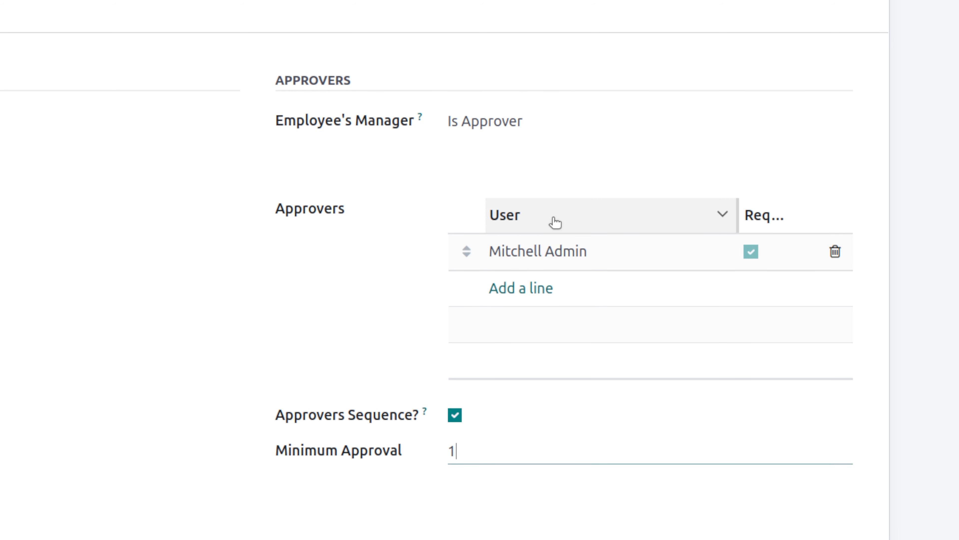
{"action": "left_click", "coordinate": [244, 354]}
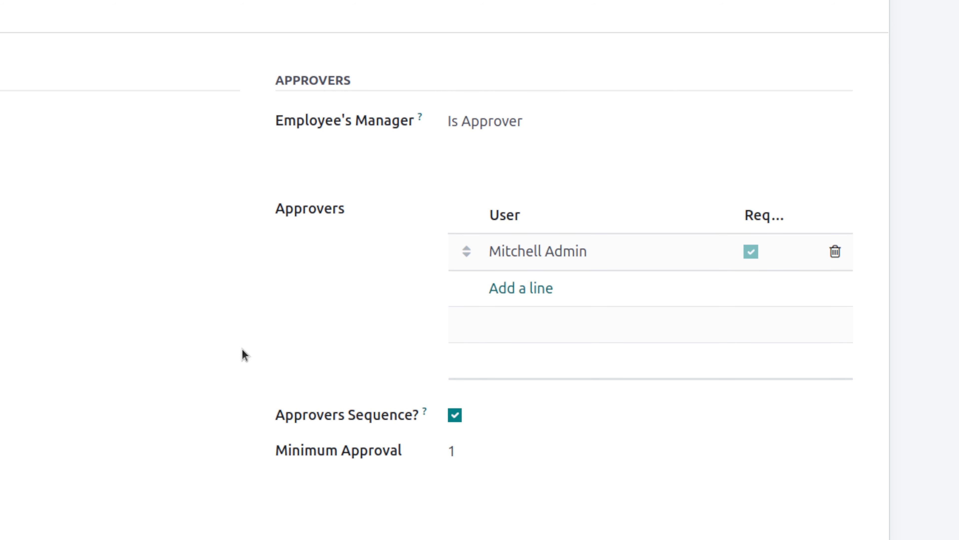
{"action": "left_click", "coordinate": [475, 456]}
{"action": "key", "text": "BackSpace"}
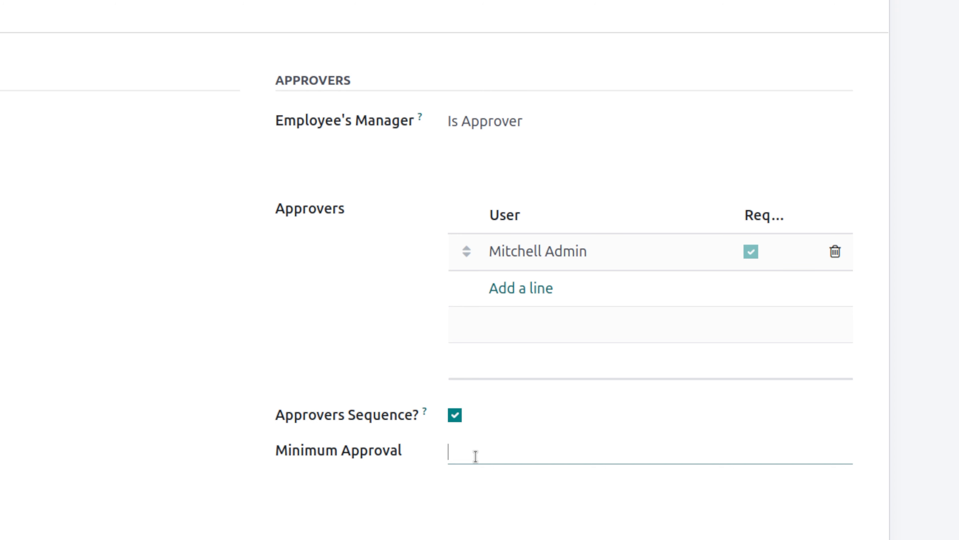
{"action": "type", "text": "1"}
{"action": "left_click", "coordinate": [132, 144]}
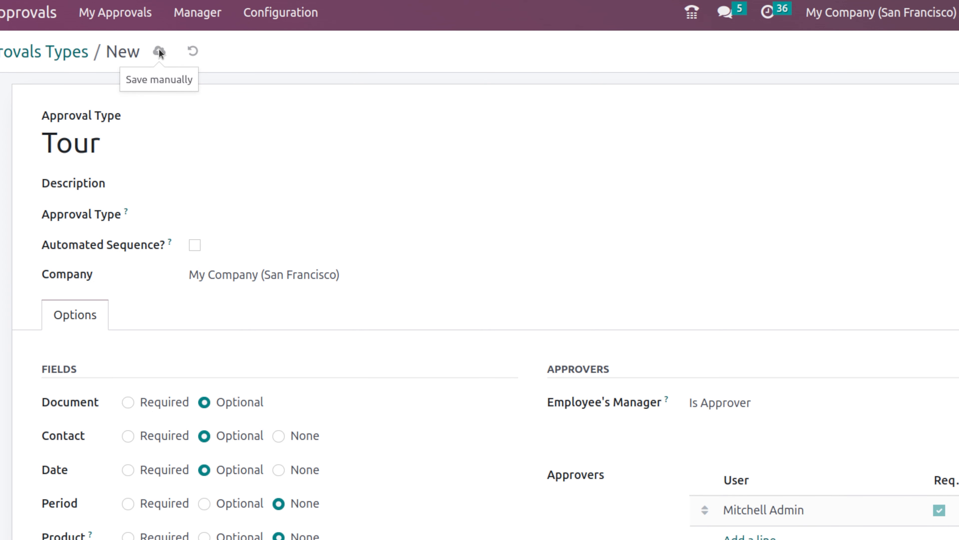
{"action": "left_click", "coordinate": [159, 53]}
Start a new approval request of the Tour type from the dashboard.
{"action": "left_click", "coordinate": [122, 11]}
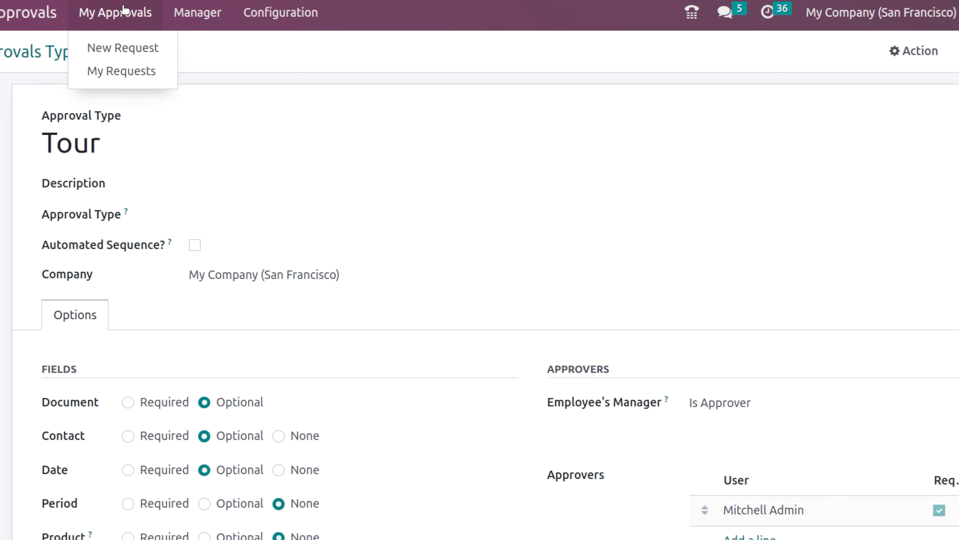
{"action": "left_click", "coordinate": [120, 48]}
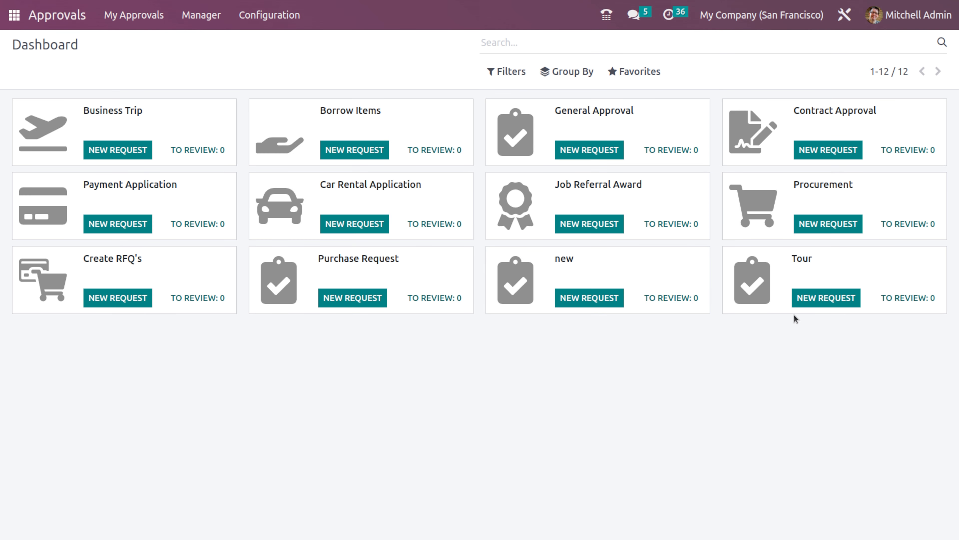
{"action": "left_click", "coordinate": [807, 296]}
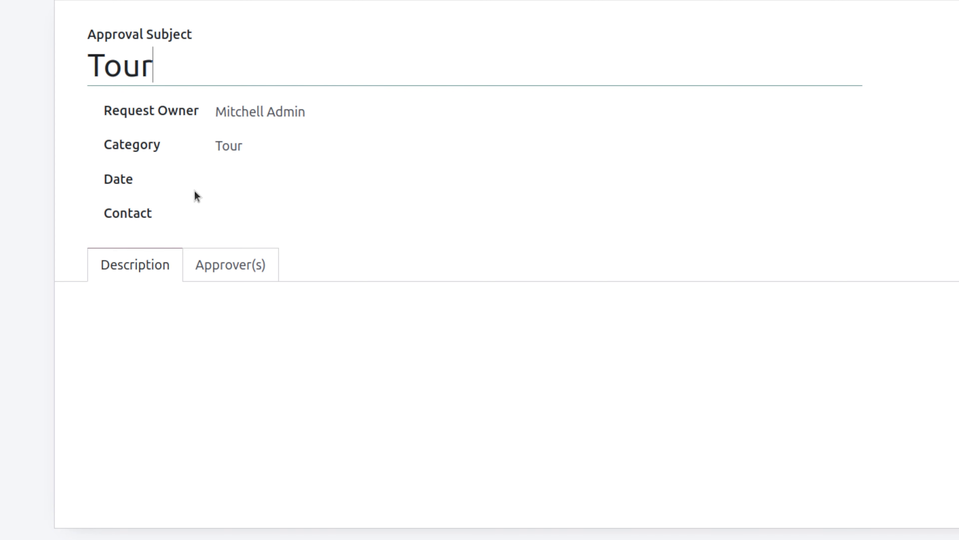
Set the Tour request's date to 12/24/2022 and select the first suggested person as its contact.
{"action": "left_click", "coordinate": [253, 186]}
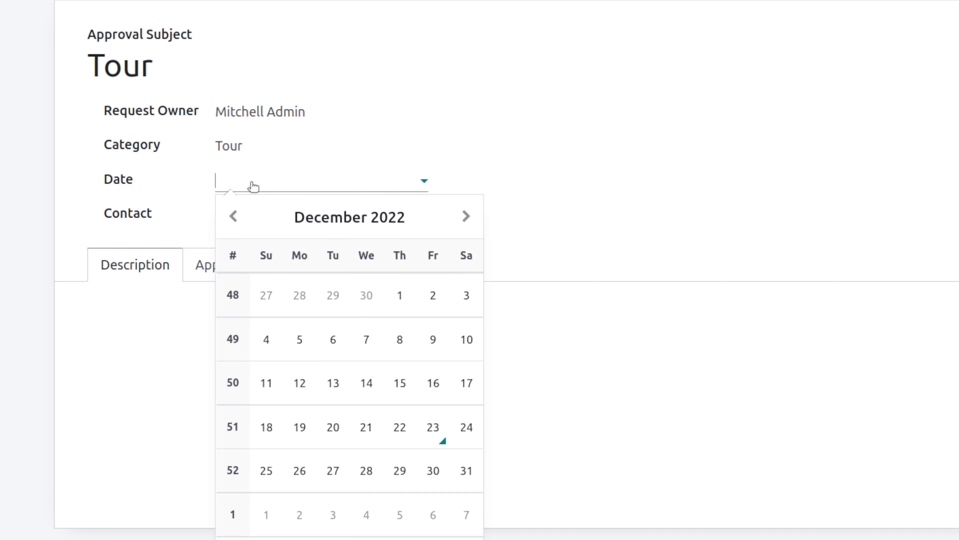
{"action": "left_click", "coordinate": [432, 434]}
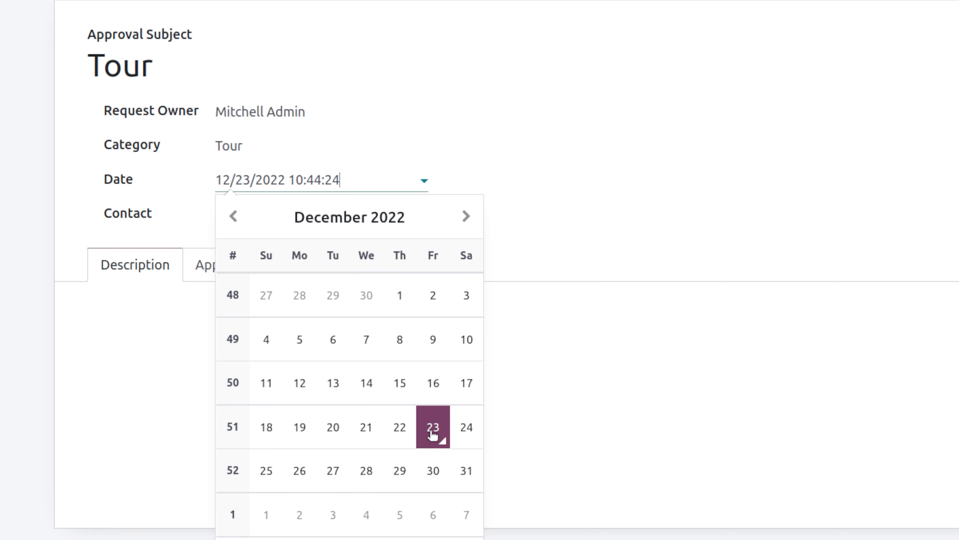
{"action": "left_click", "coordinate": [467, 429]}
{"action": "left_click", "coordinate": [400, 539]}
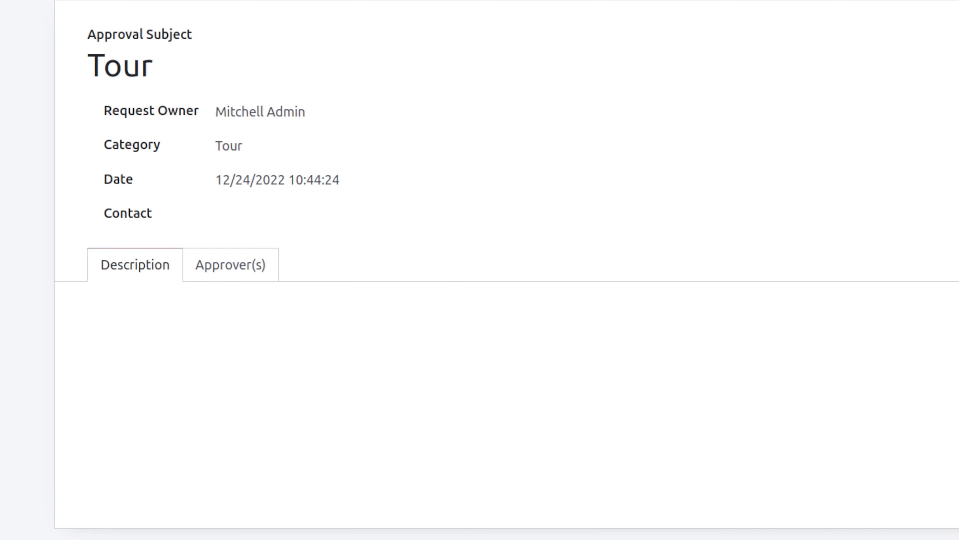
{"action": "left_click", "coordinate": [297, 212]}
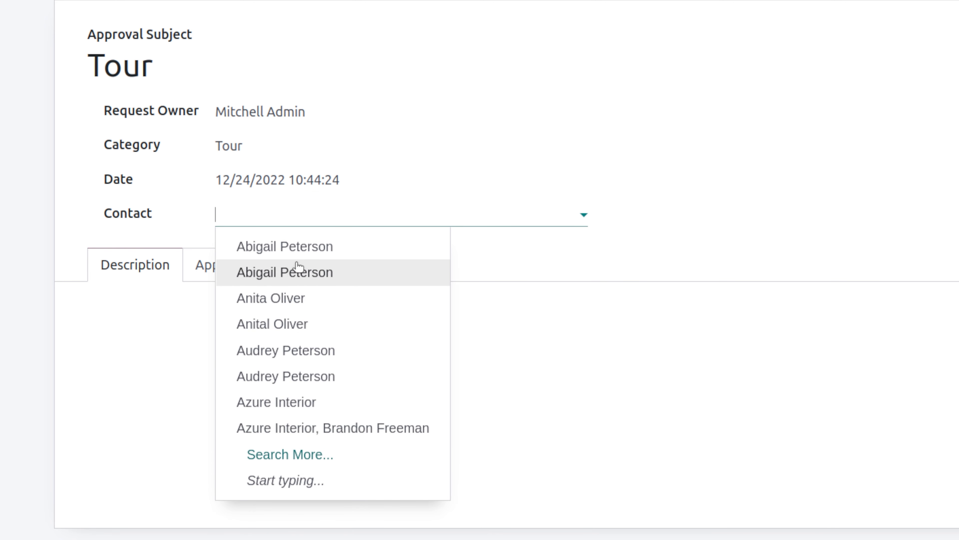
{"action": "left_click", "coordinate": [314, 247]}
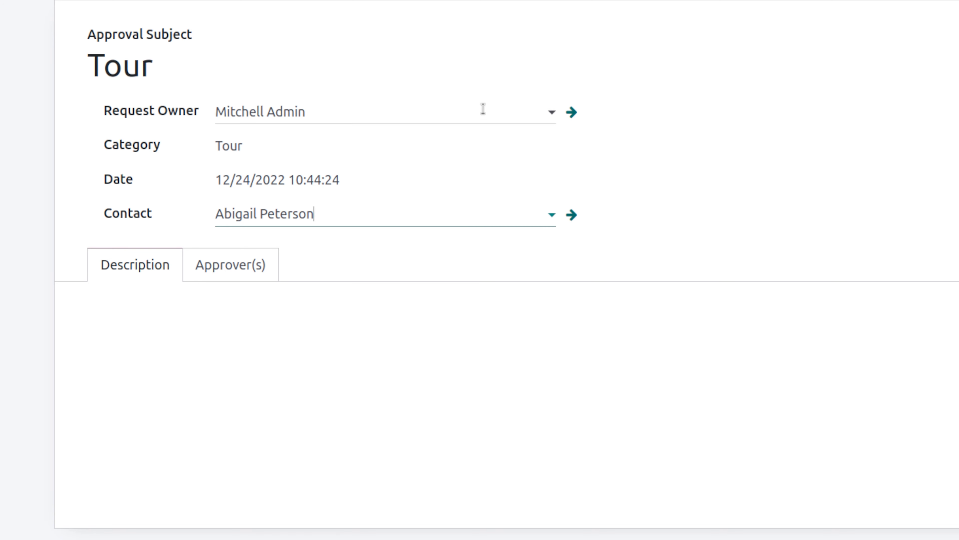
Check the Tour request's approvers and description, and submit the request.
{"action": "left_click", "coordinate": [229, 265]}
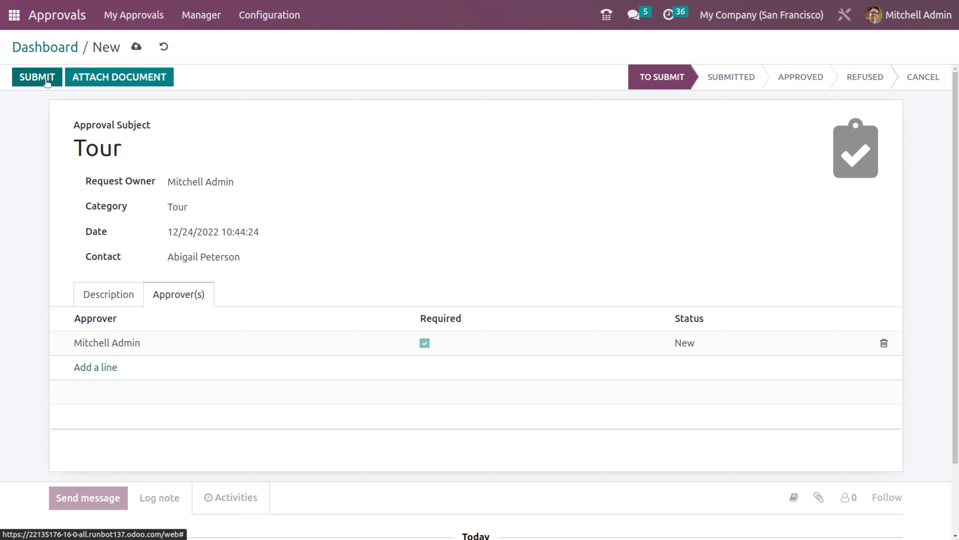
{"action": "left_click", "coordinate": [117, 297]}
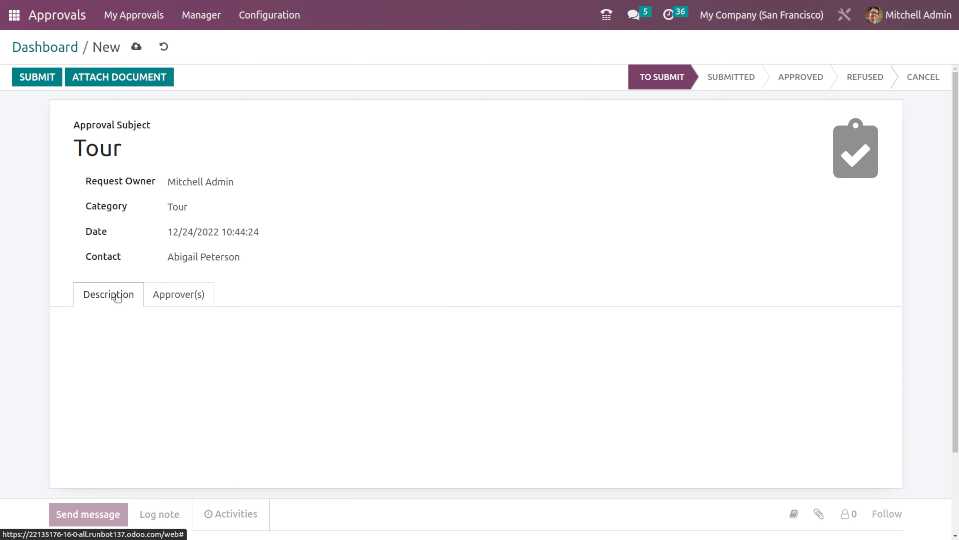
{"action": "left_click", "coordinate": [142, 334]}
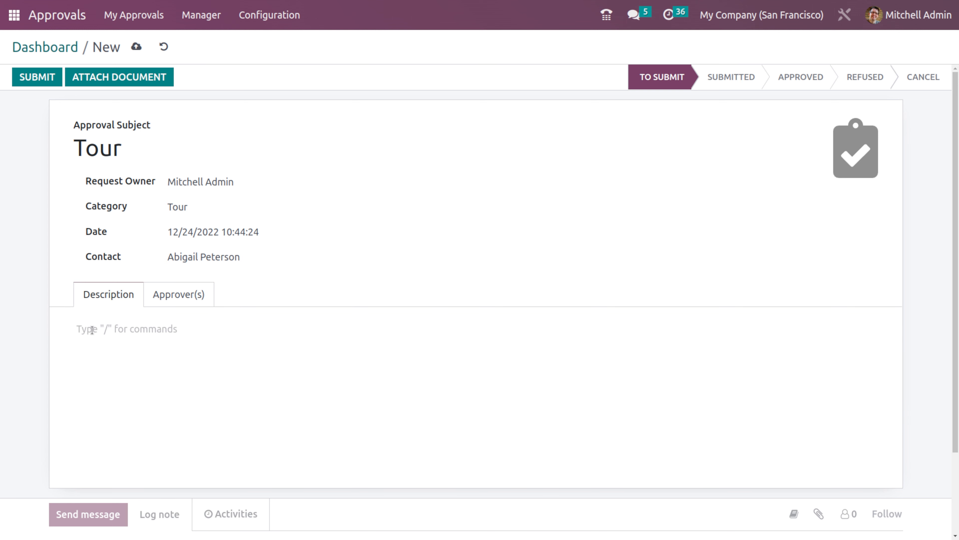
{"action": "left_click", "coordinate": [27, 81]}
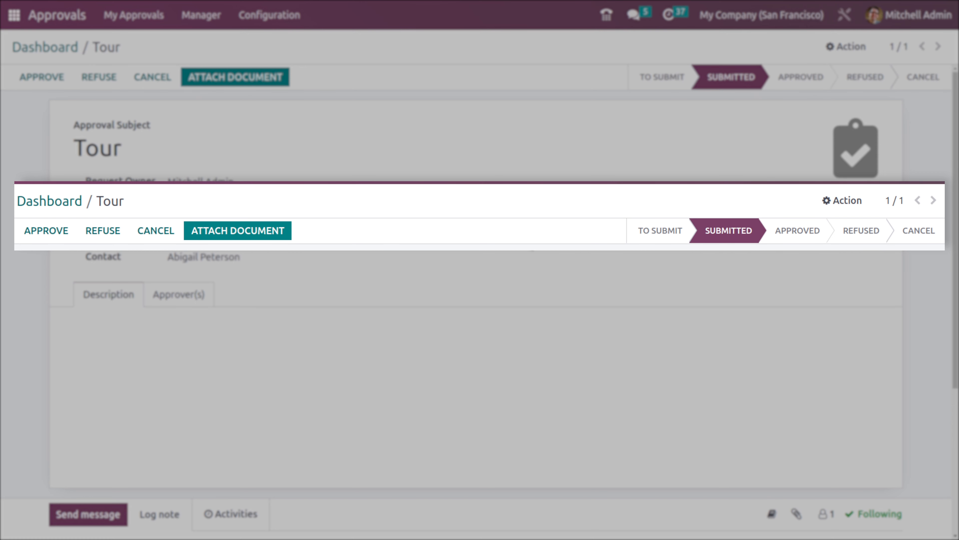
Try approving and refusing the submitted Tour request, withdrawing each decision.
{"action": "left_click", "coordinate": [64, 230]}
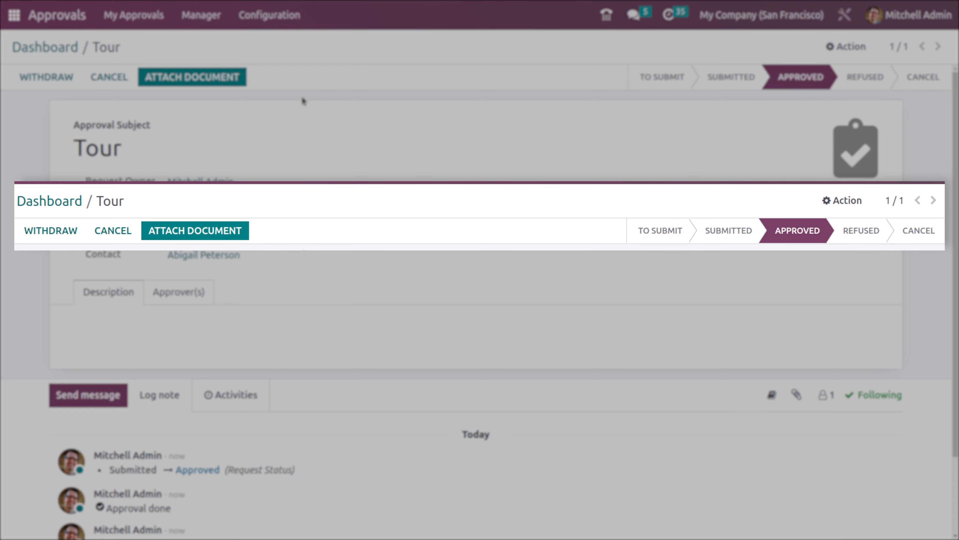
{"action": "left_click", "coordinate": [60, 84]}
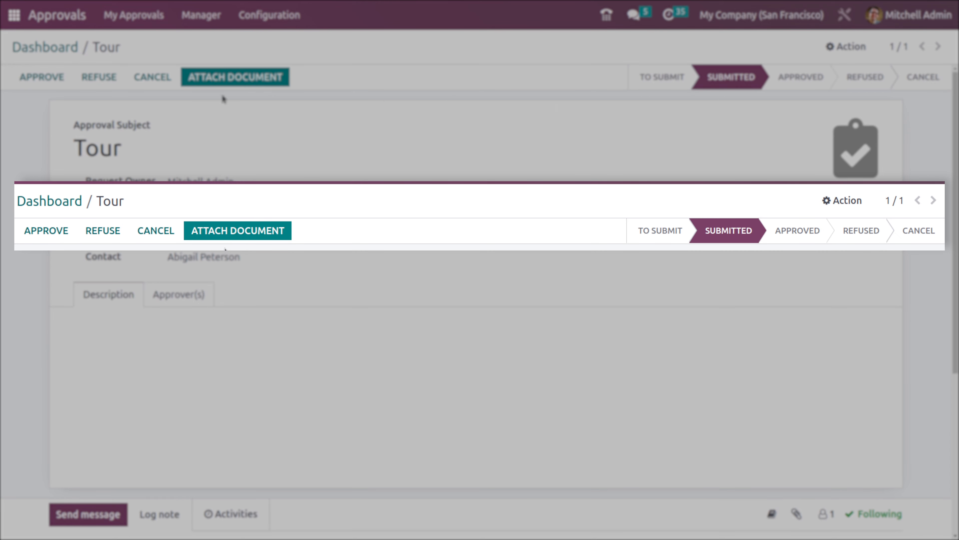
{"action": "left_click", "coordinate": [103, 81]}
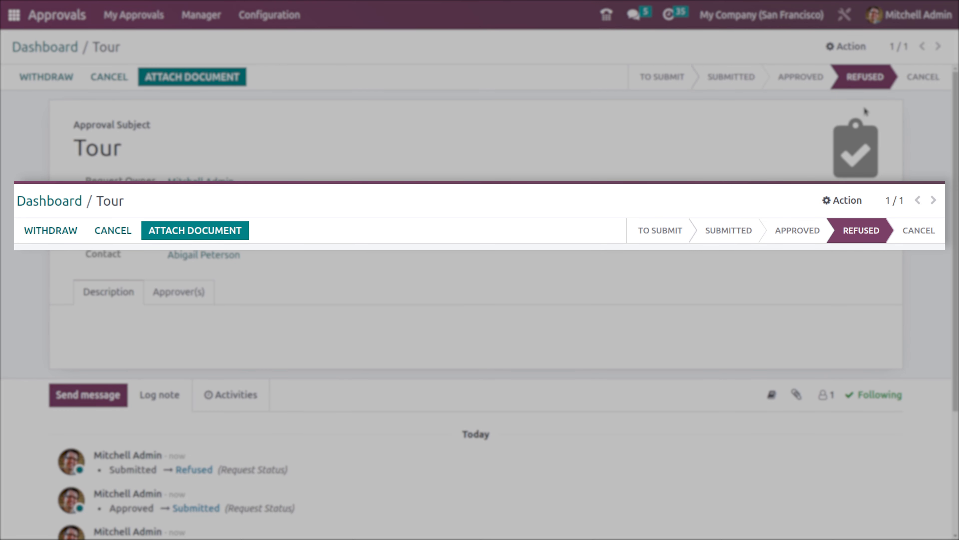
{"action": "left_click", "coordinate": [41, 80]}
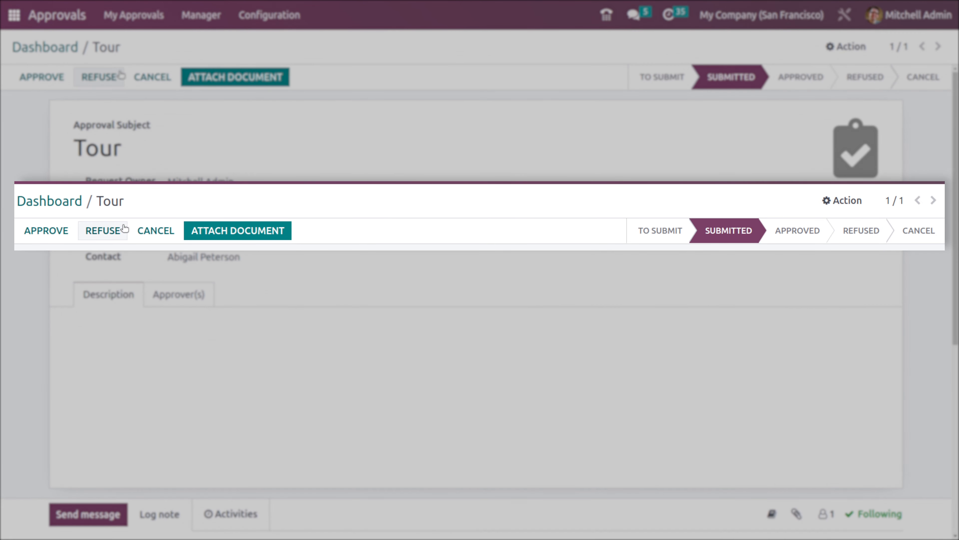
Cancel the submitted Tour request and set it back to draft.
{"action": "left_click", "coordinate": [163, 233]}
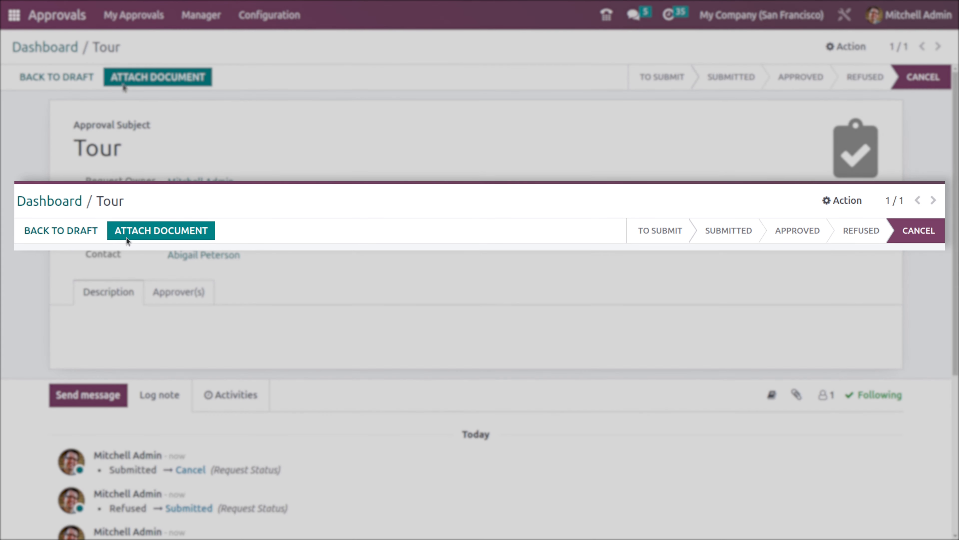
{"action": "left_click", "coordinate": [89, 234]}
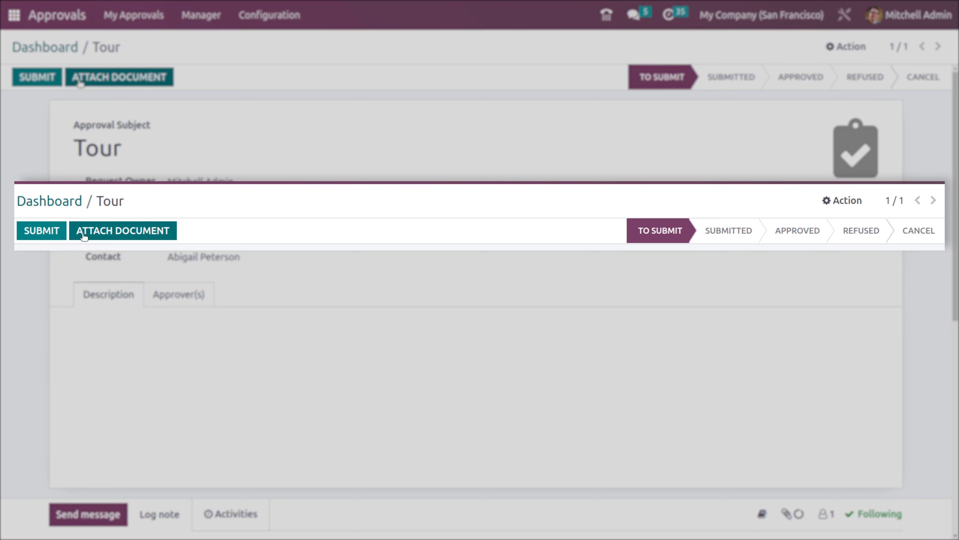
Submit the draft Tour request again and approve it.
{"action": "left_click", "coordinate": [48, 237]}
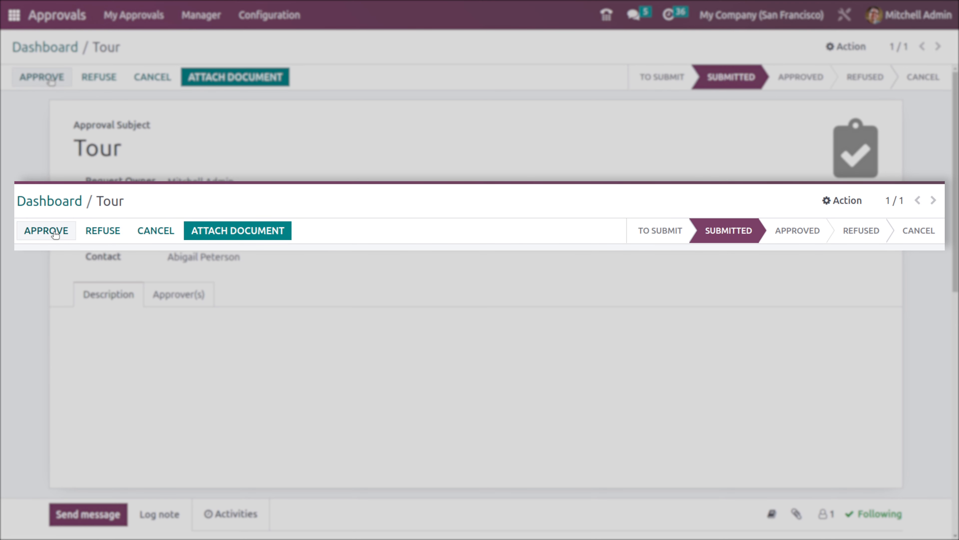
{"action": "left_click", "coordinate": [53, 232]}
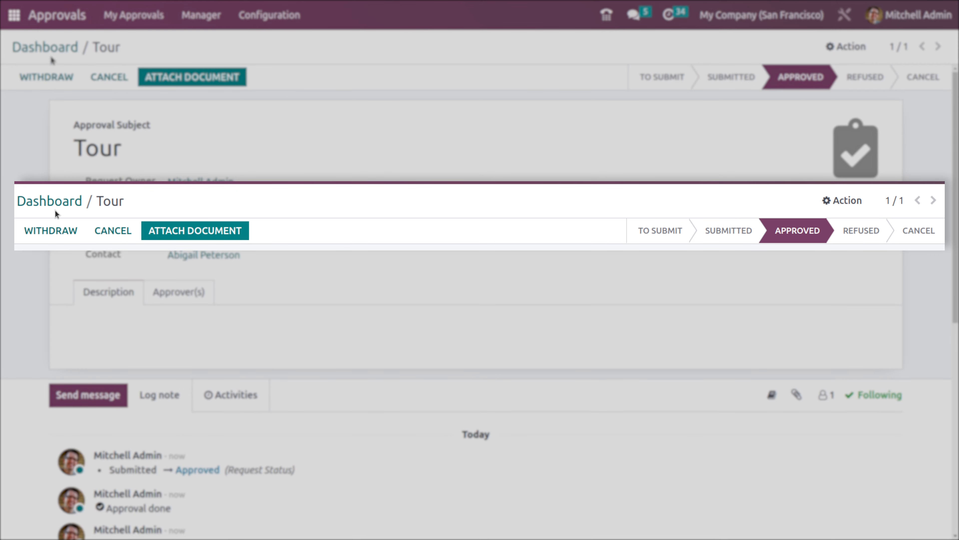
Start another Tour approval request from the dashboard and set its date to 12/28/2022.
{"action": "left_click", "coordinate": [52, 48]}
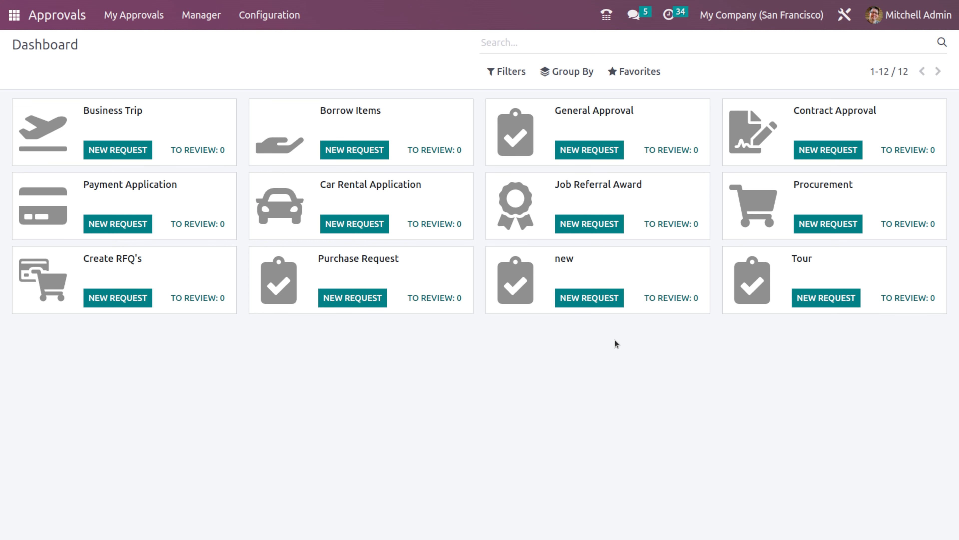
{"action": "left_click", "coordinate": [846, 301]}
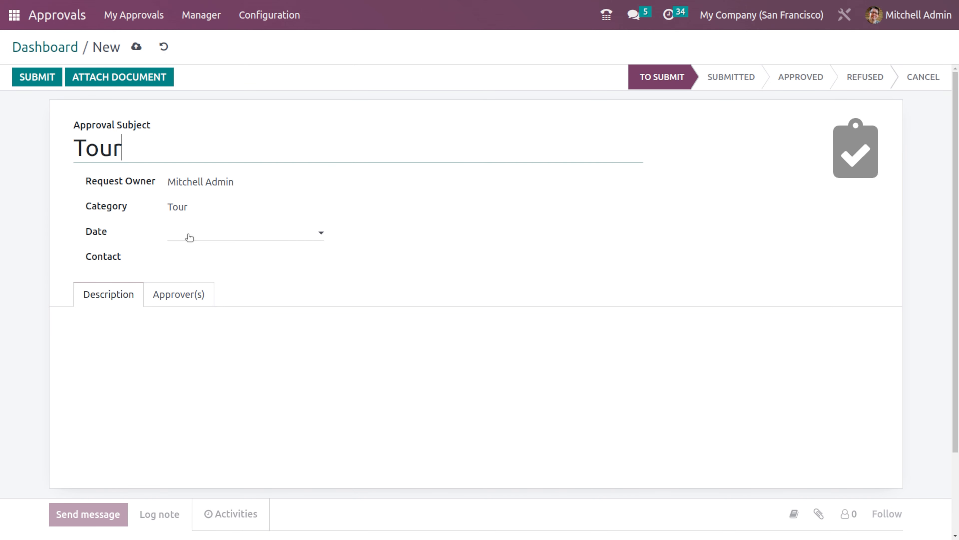
{"action": "left_click", "coordinate": [189, 237]}
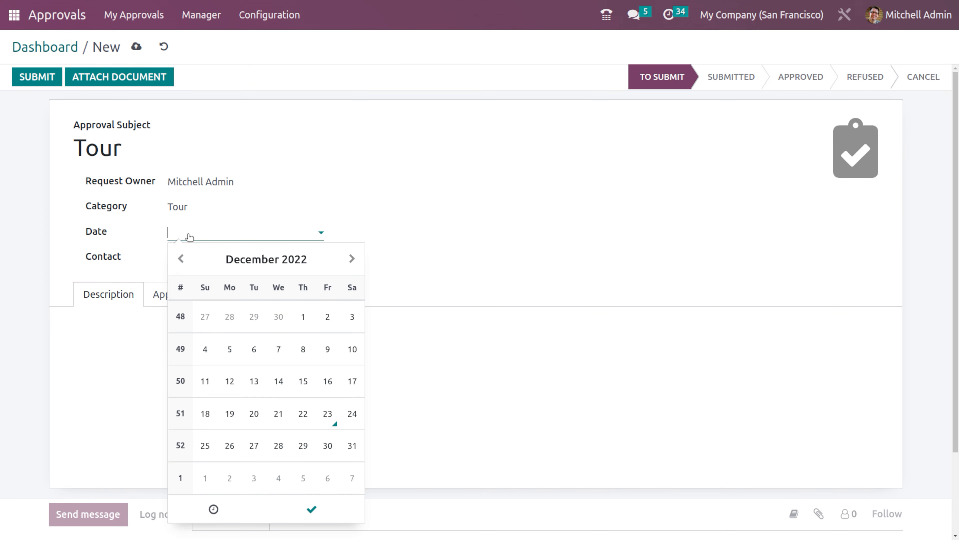
{"action": "left_click", "coordinate": [278, 456]}
{"action": "left_click", "coordinate": [456, 268]}
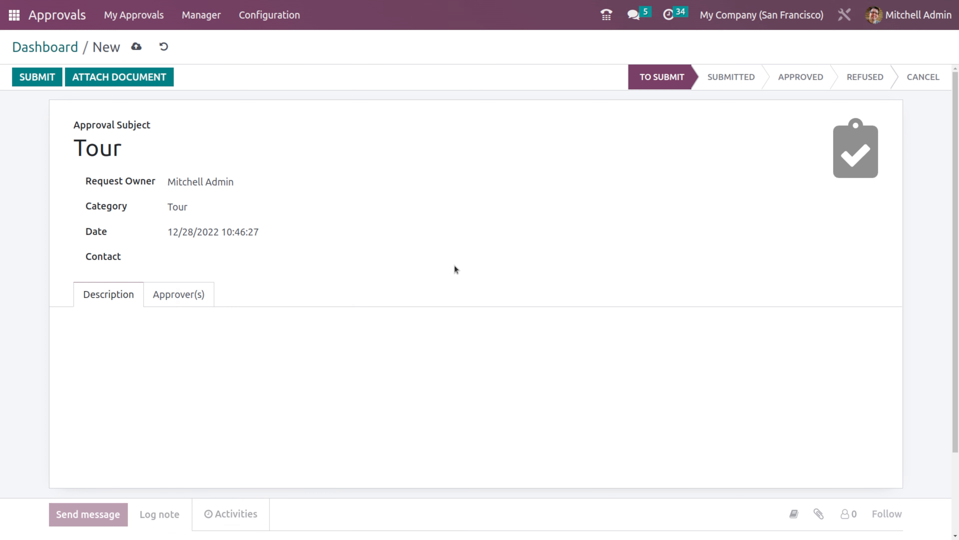
Select the fourth suggested person as the new Tour request's contact, submit the request and return to the dashboard.
{"action": "left_click", "coordinate": [259, 261]}
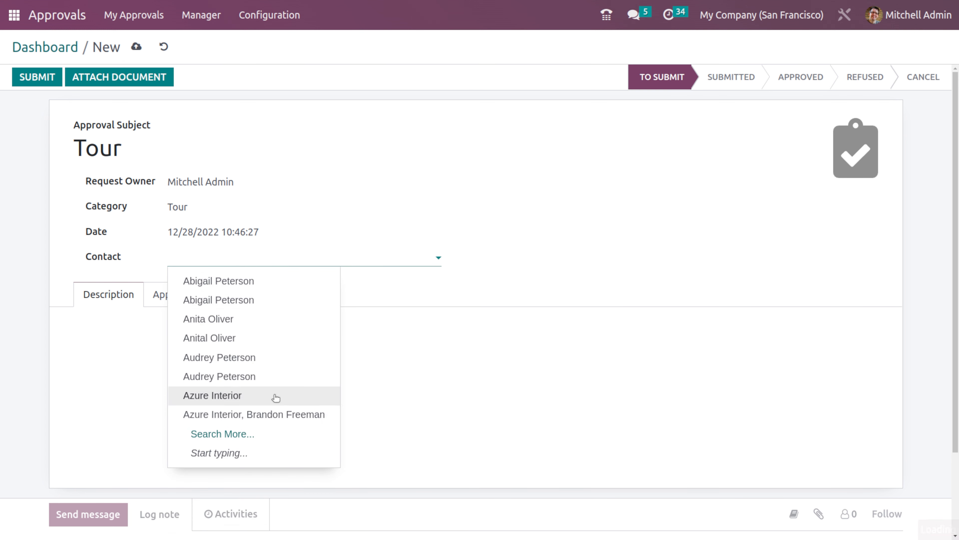
{"action": "left_click", "coordinate": [207, 338]}
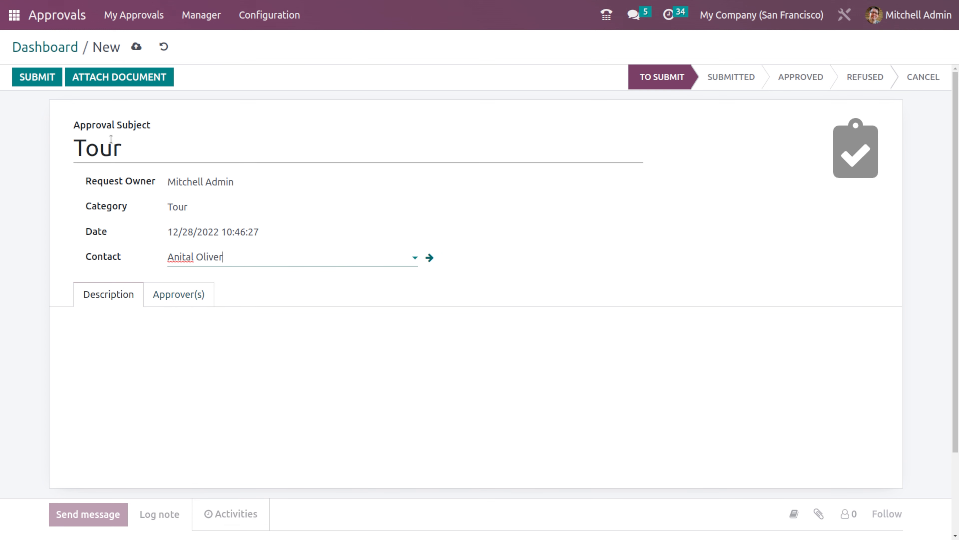
{"action": "left_click", "coordinate": [50, 86]}
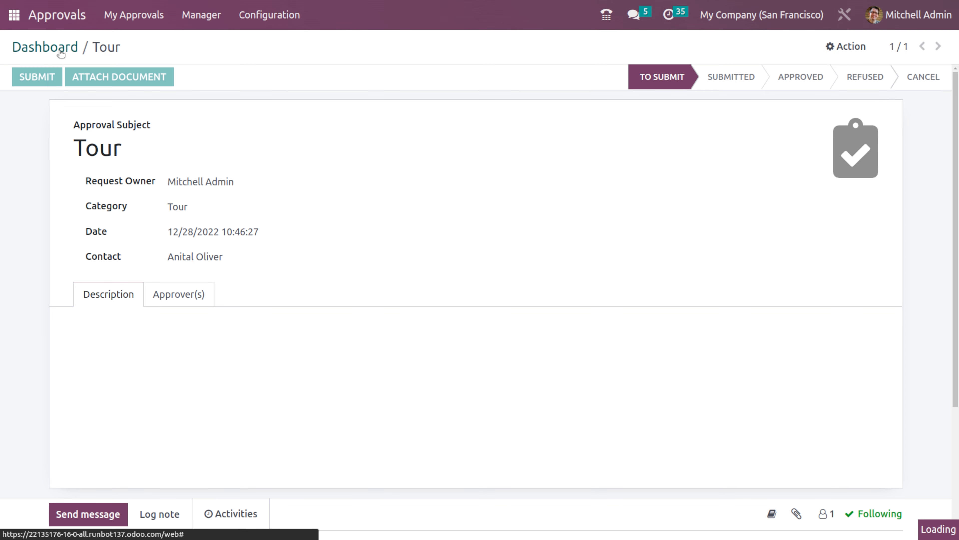
{"action": "left_click", "coordinate": [60, 49]}
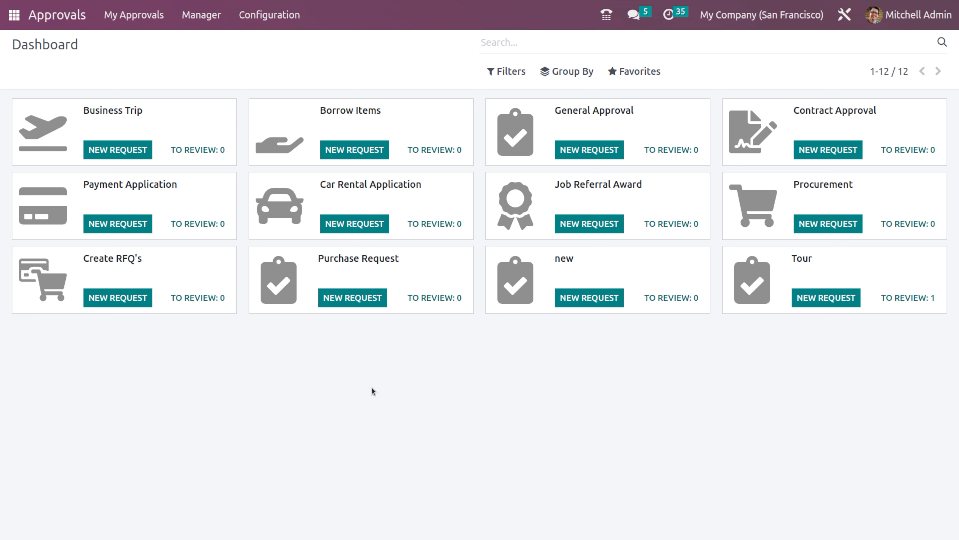
{"action": "left_click", "coordinate": [268, 16]}
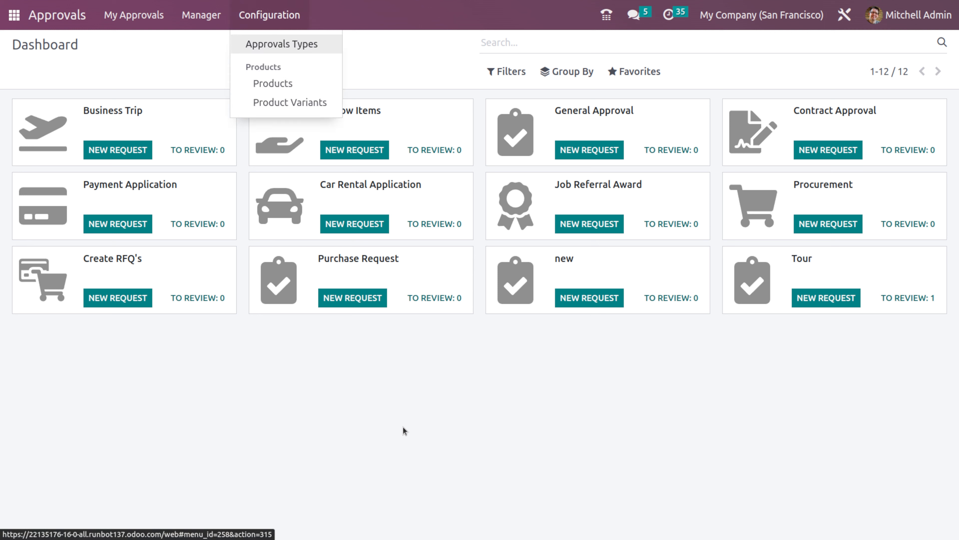
{"action": "left_click", "coordinate": [293, 536]}
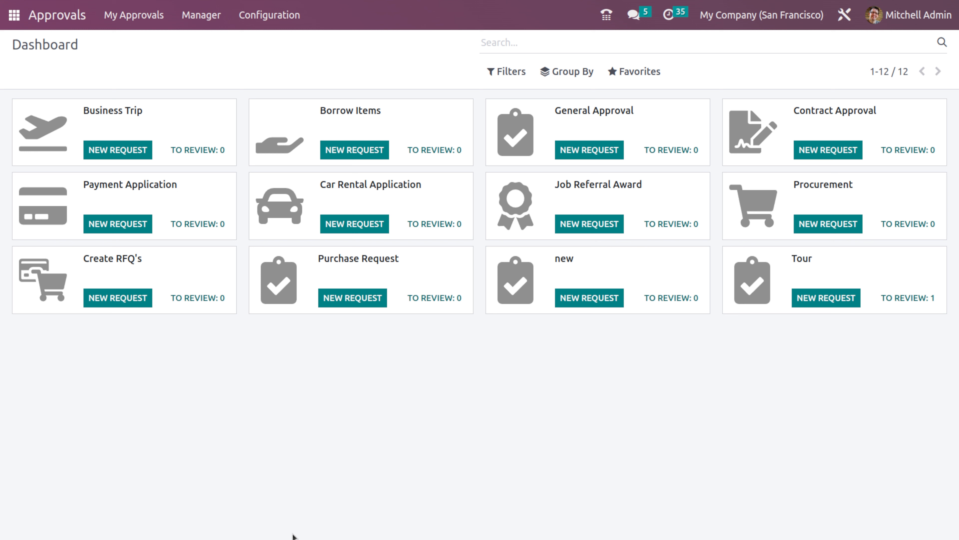